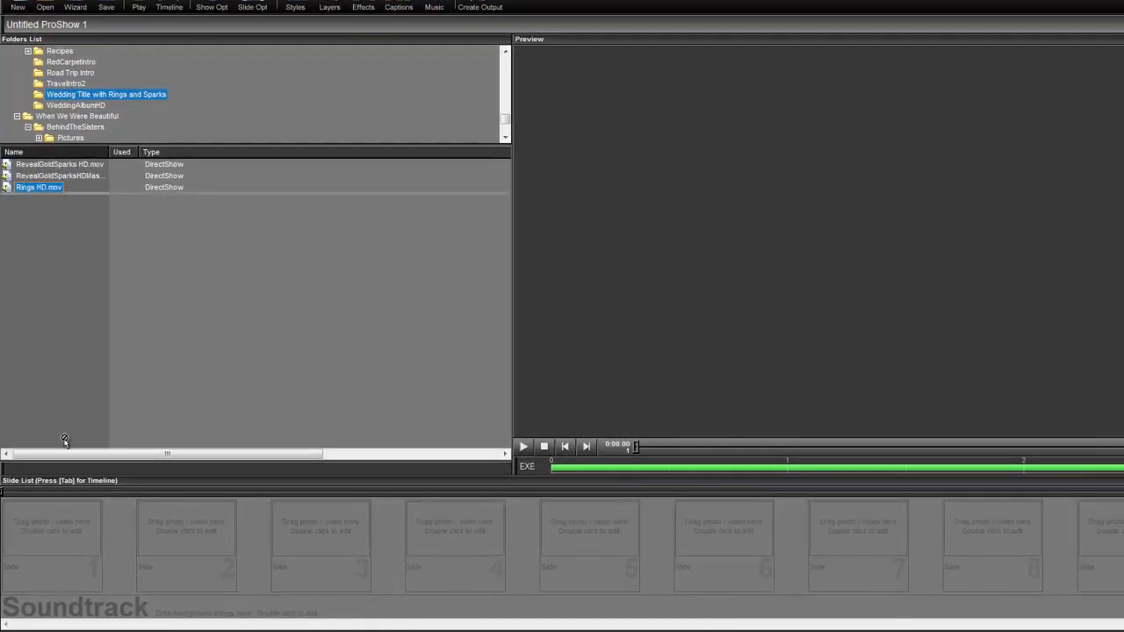
- Place Rings HD.mov on slide 1 and set the slide's duration to 8 seconds
{"action": "left_click_drag", "start_coordinate": [65, 440], "coordinate": [54, 531]}
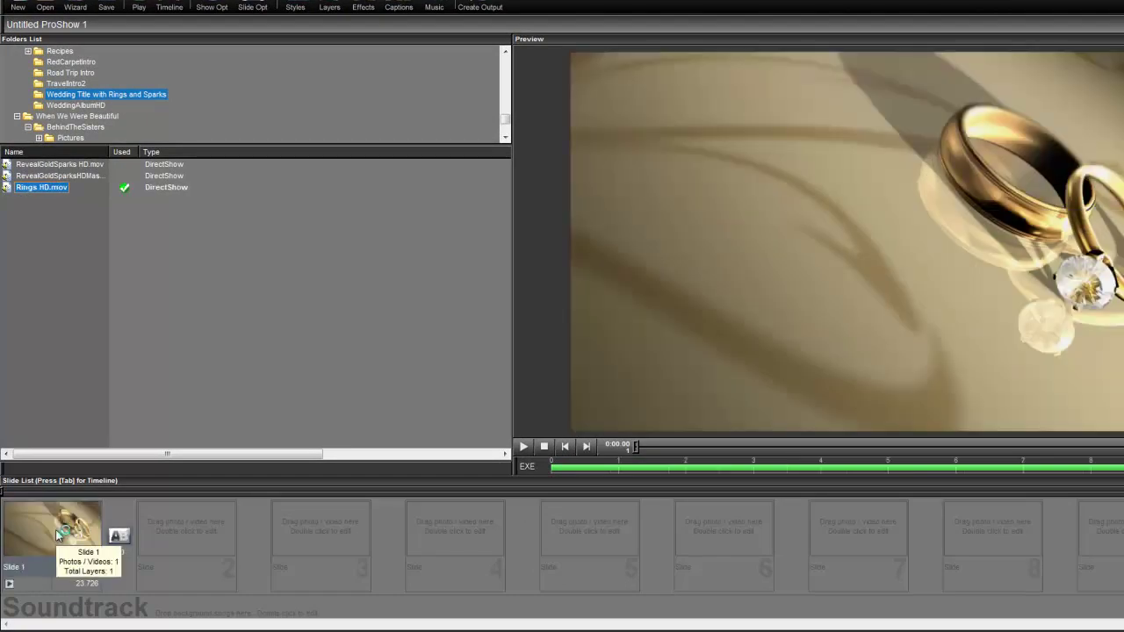
{"action": "left_click", "coordinate": [85, 583]}
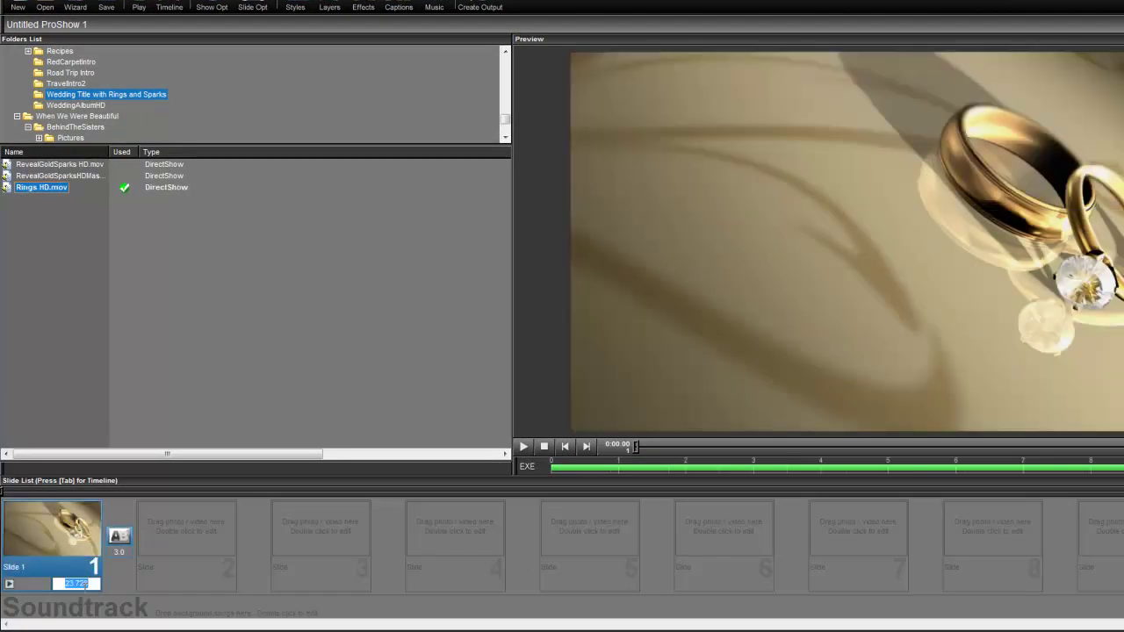
{"action": "type", "text": "8"}
{"action": "key", "text": "Return"}
- Add the RevealGoldSparks HD video as a new layer on slide 1
{"action": "double_click", "coordinate": [75, 524]}
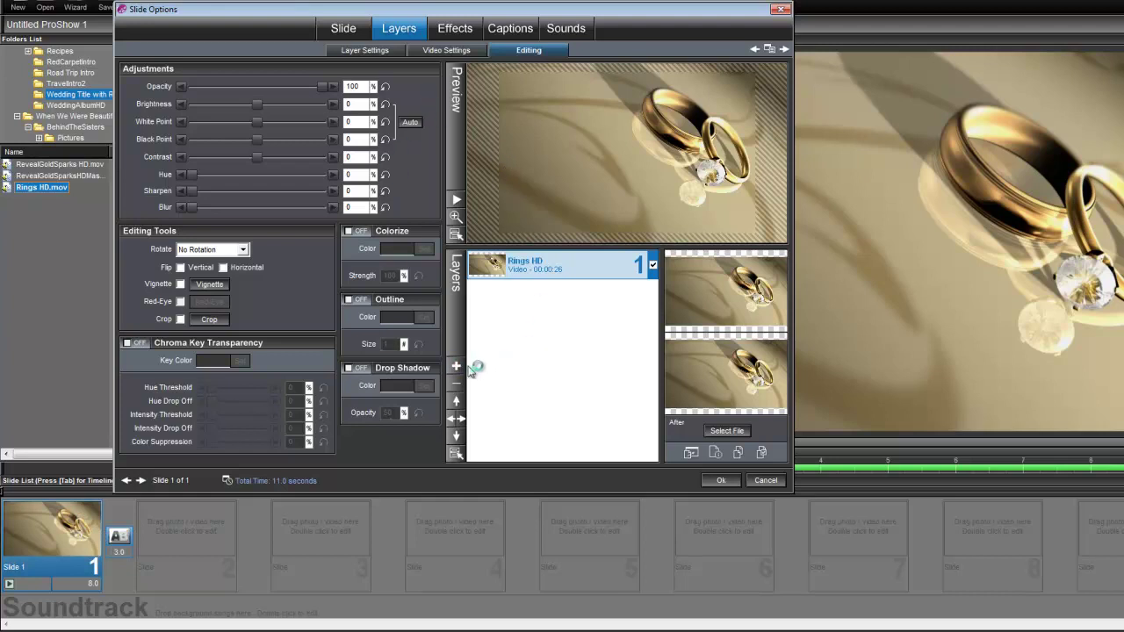
{"action": "left_click", "coordinate": [456, 369]}
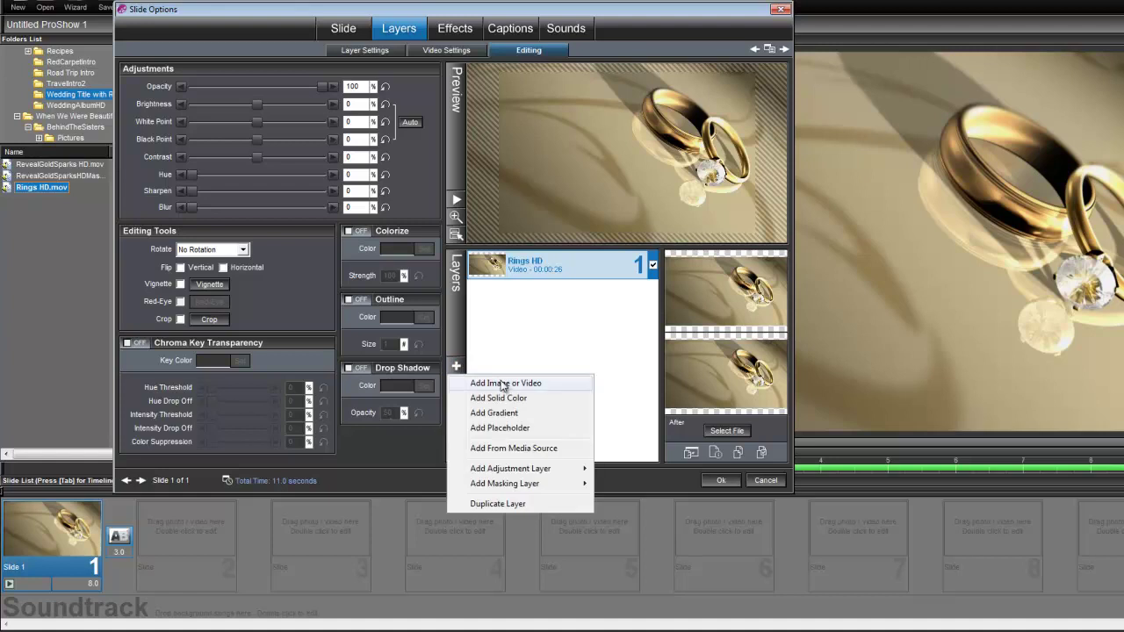
{"action": "left_click", "coordinate": [532, 381]}
{"action": "left_click", "coordinate": [267, 168]}
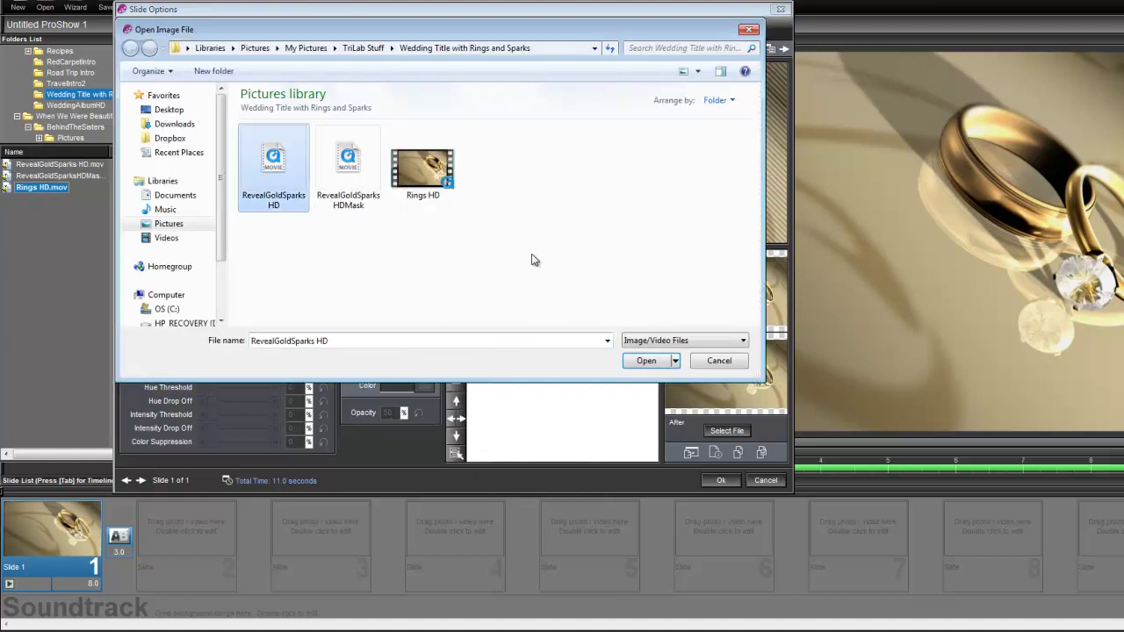
{"action": "left_click", "coordinate": [640, 362]}
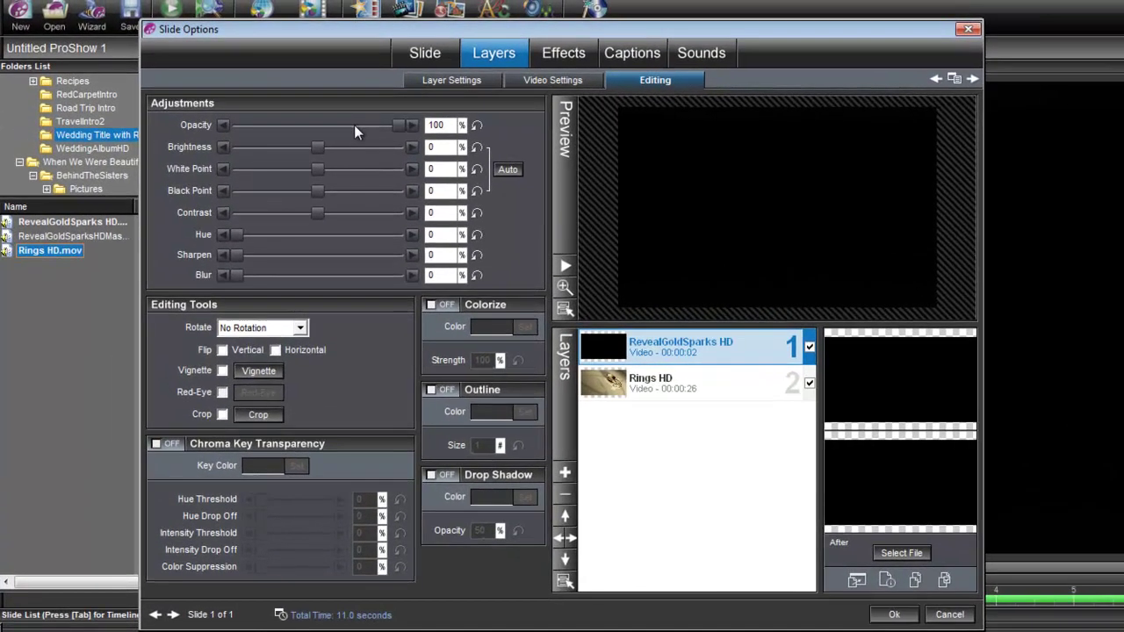
- Lower the sparks layer's opacity to 60%
{"action": "double_click", "coordinate": [354, 88]}
{"action": "type", "text": "60"}
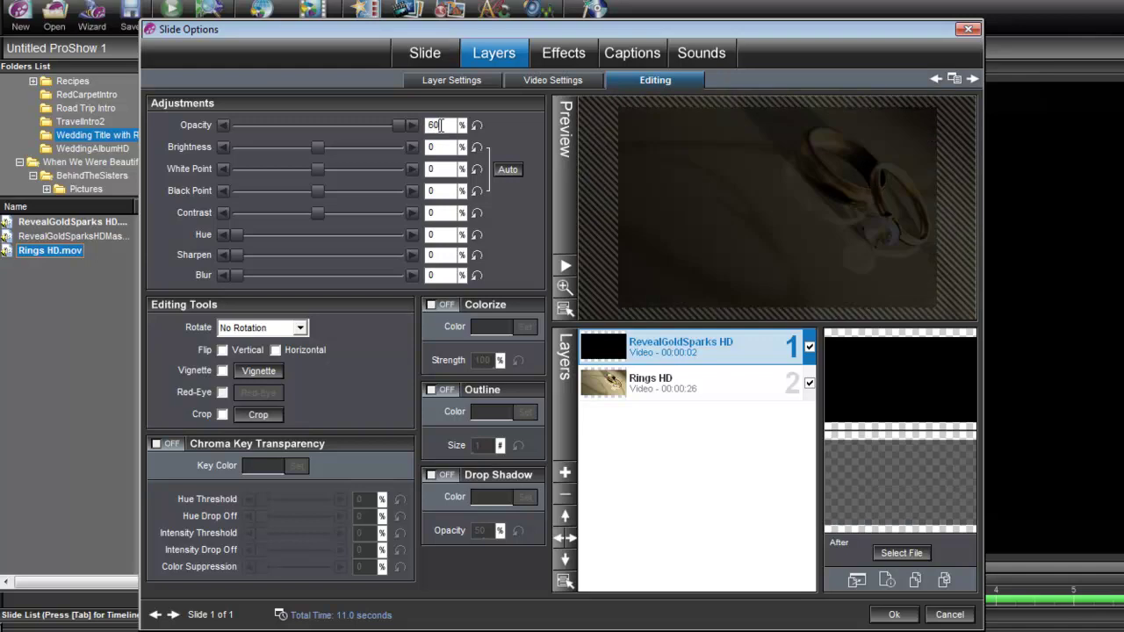
{"action": "key", "text": "Return"}
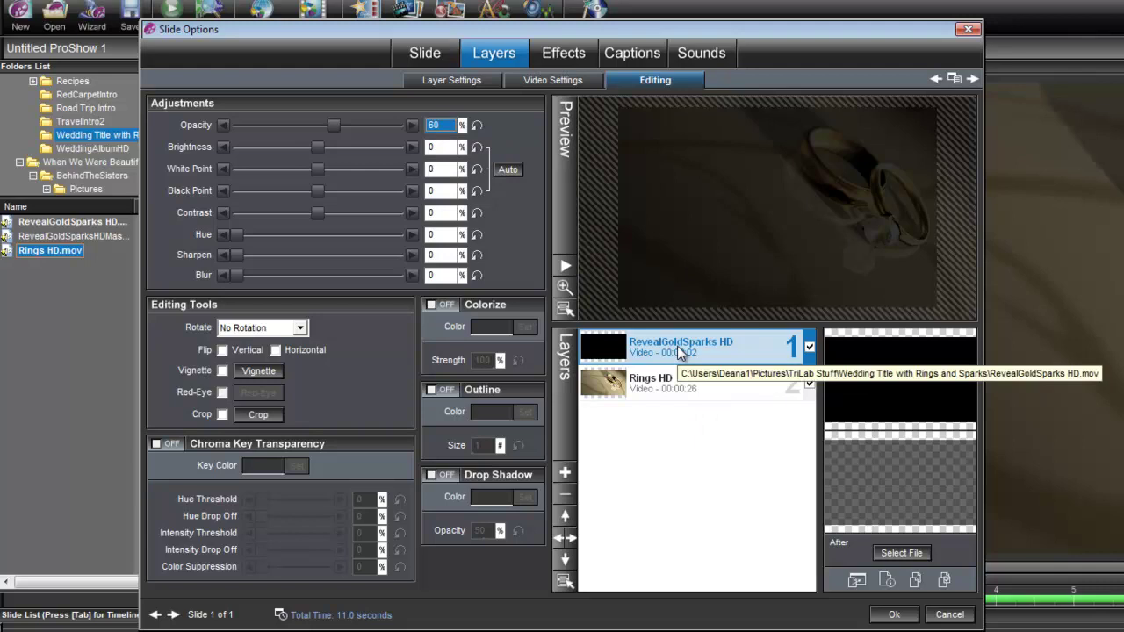
- Load the RevealGoldSparksHDMask video as a masking layer at the top of slide 1
{"action": "left_click", "coordinate": [565, 473]}
{"action": "mouse_move", "coordinate": [632, 618]}
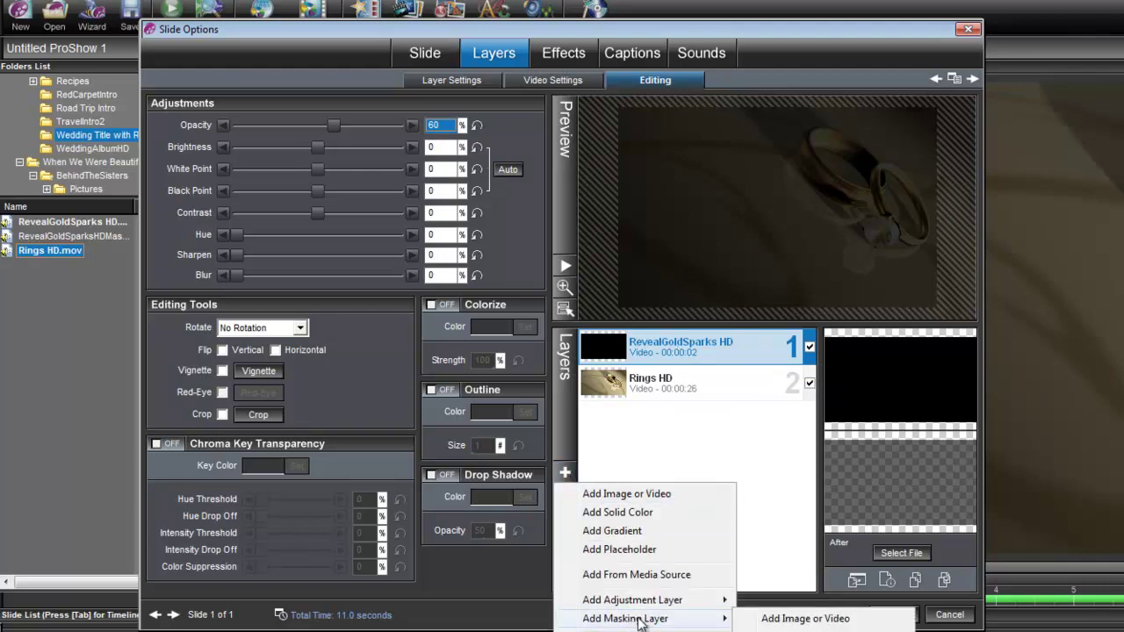
{"action": "left_click", "coordinate": [796, 618]}
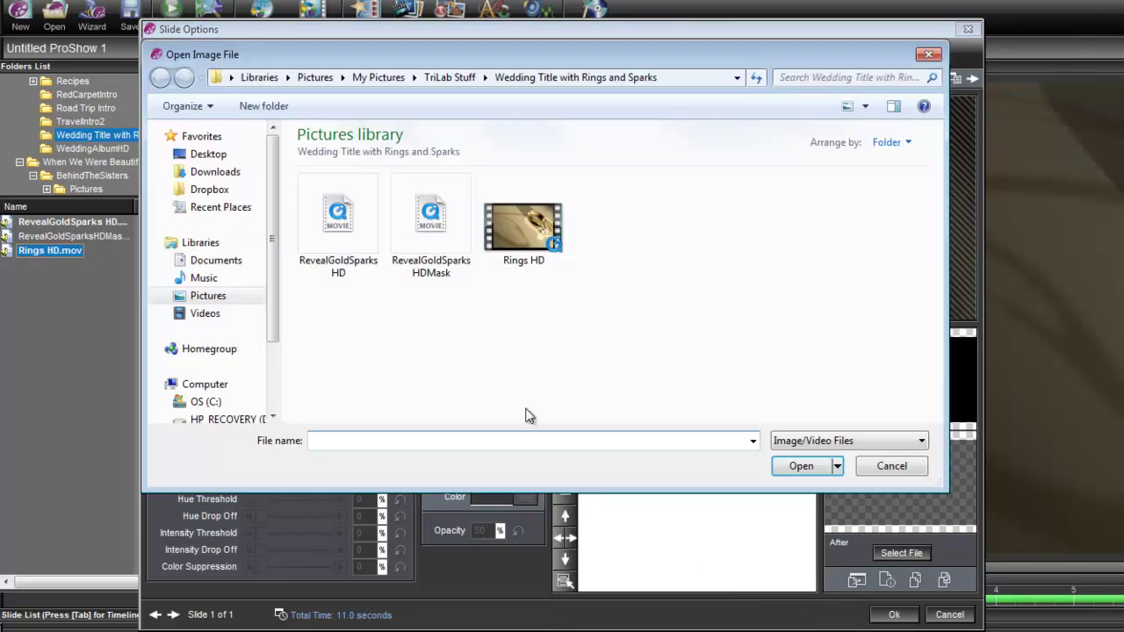
{"action": "left_click", "coordinate": [430, 219]}
{"action": "left_click", "coordinate": [793, 465]}
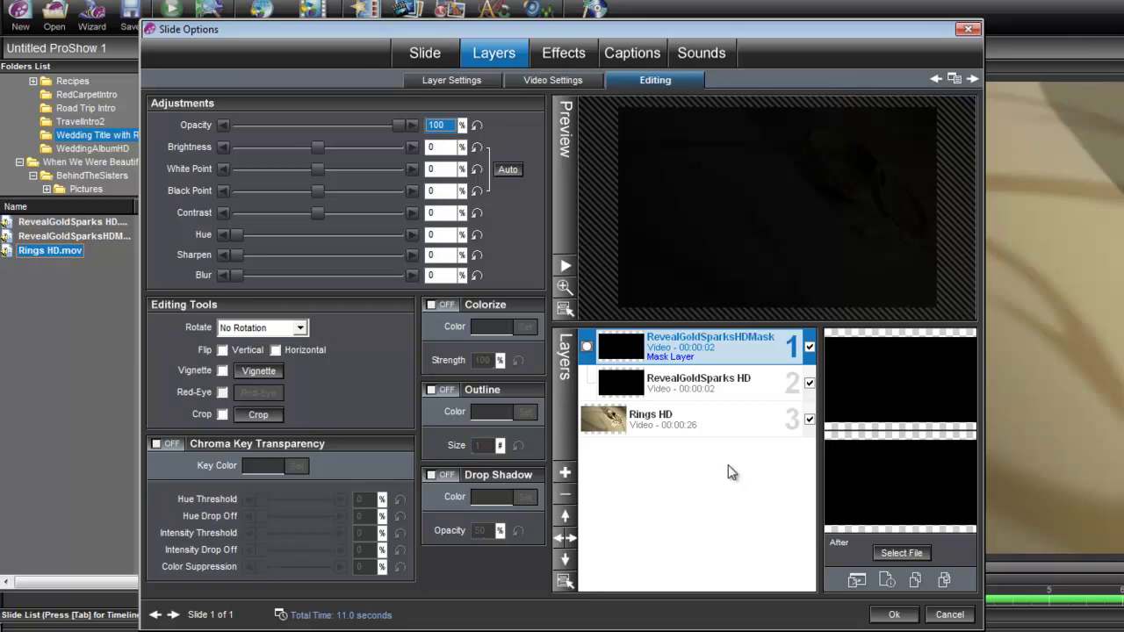
- Type 'Our Wedding' as the slide caption in gold script lettering, size 34
{"action": "left_click", "coordinate": [630, 54]}
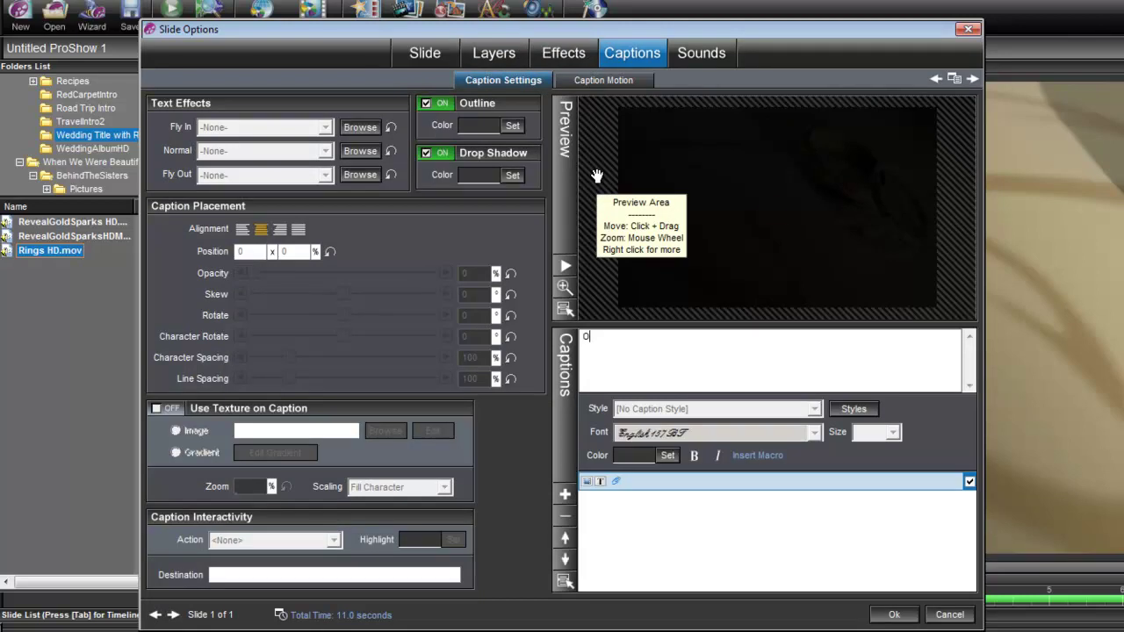
{"action": "type", "text": "Our Weddi"}
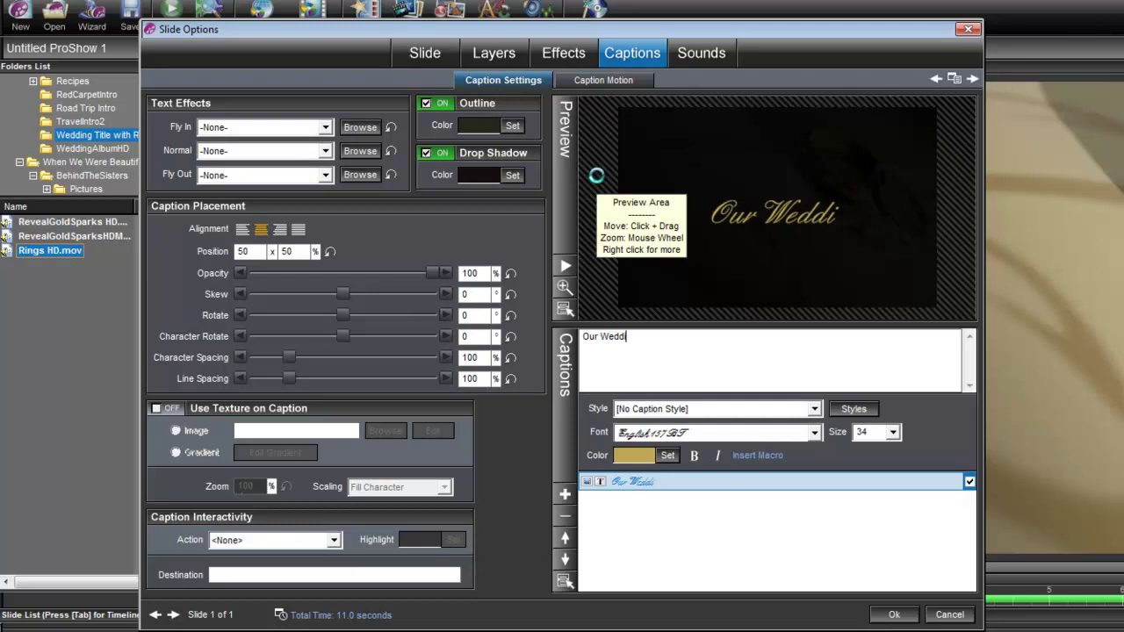
{"action": "type", "text": "ng"}
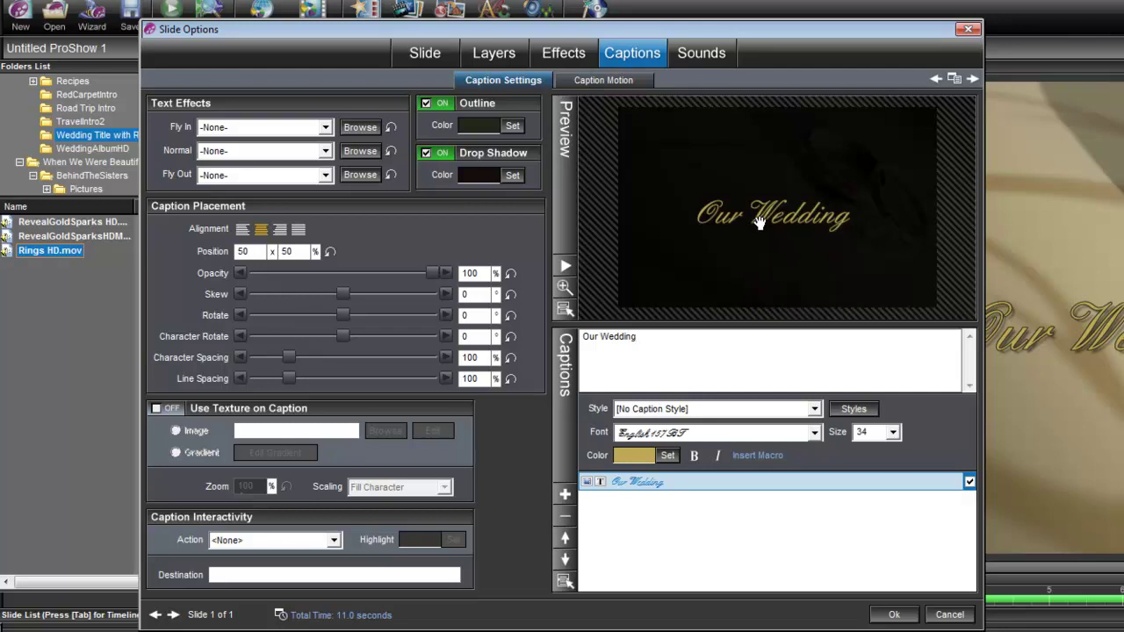
- Move the Our Wedding caption down and left so it sits below the rings
{"action": "left_click", "coordinate": [494, 53]}
{"action": "left_click", "coordinate": [654, 424]}
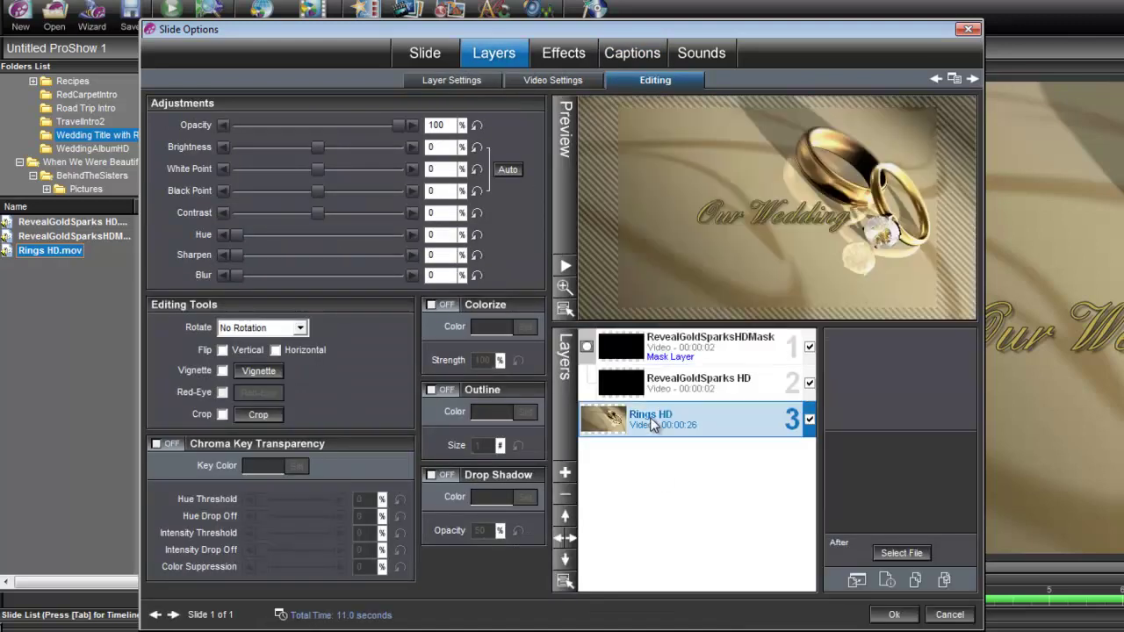
{"action": "left_click", "coordinate": [632, 53]}
{"action": "left_click_drag", "start_coordinate": [779, 217], "coordinate": [752, 262]}
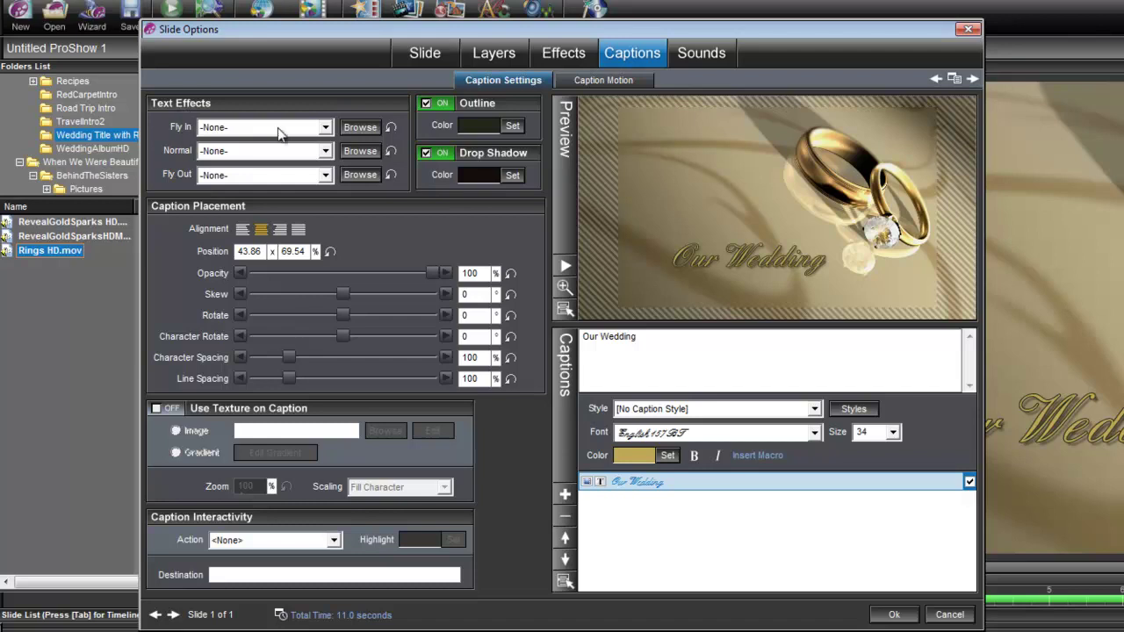
- Give the caption a Fade Right fly-in effect
{"action": "left_click", "coordinate": [325, 127]}
{"action": "left_click_drag", "start_coordinate": [327, 152], "coordinate": [328, 188]}
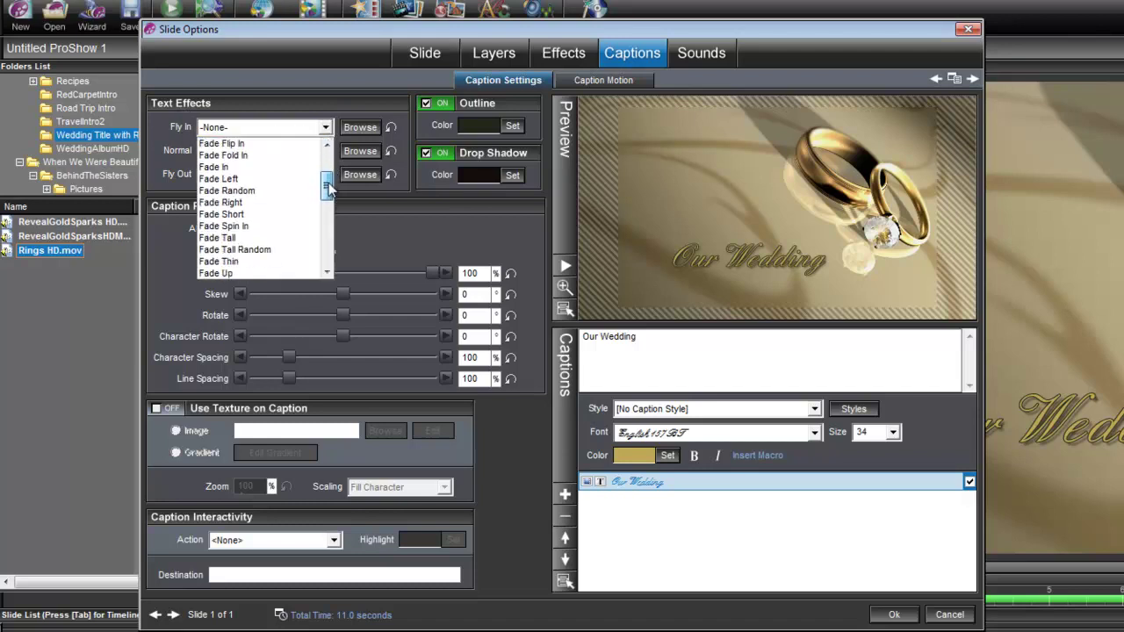
{"action": "left_click", "coordinate": [224, 202]}
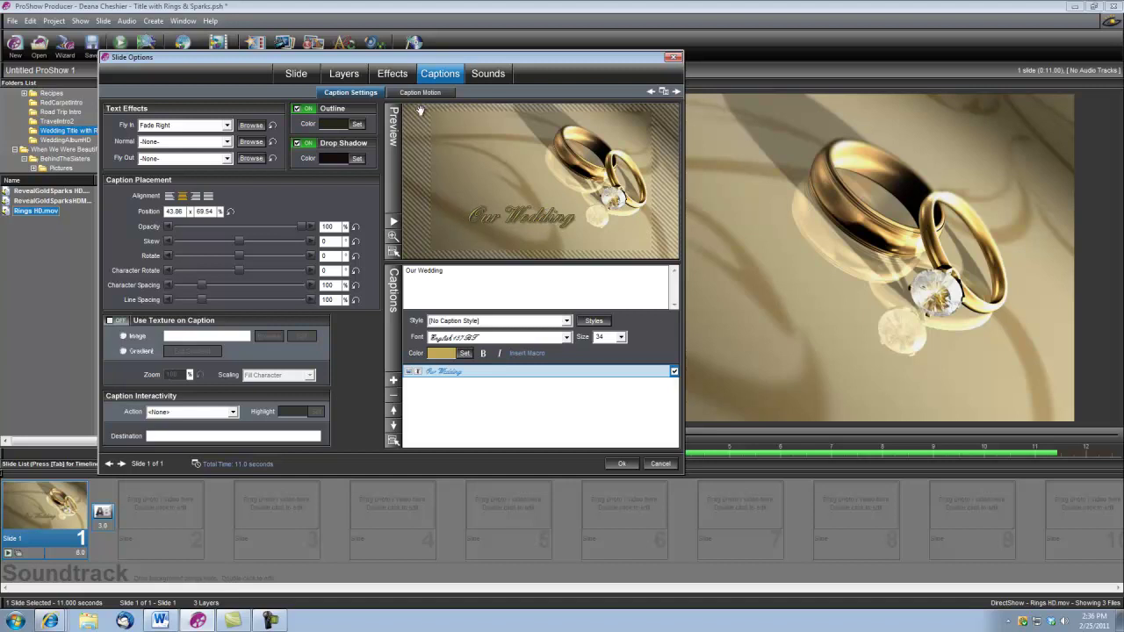
- Move the sparks mask layer down to a vertical pan of 24.43 at start and end
{"action": "left_click", "coordinate": [393, 75]}
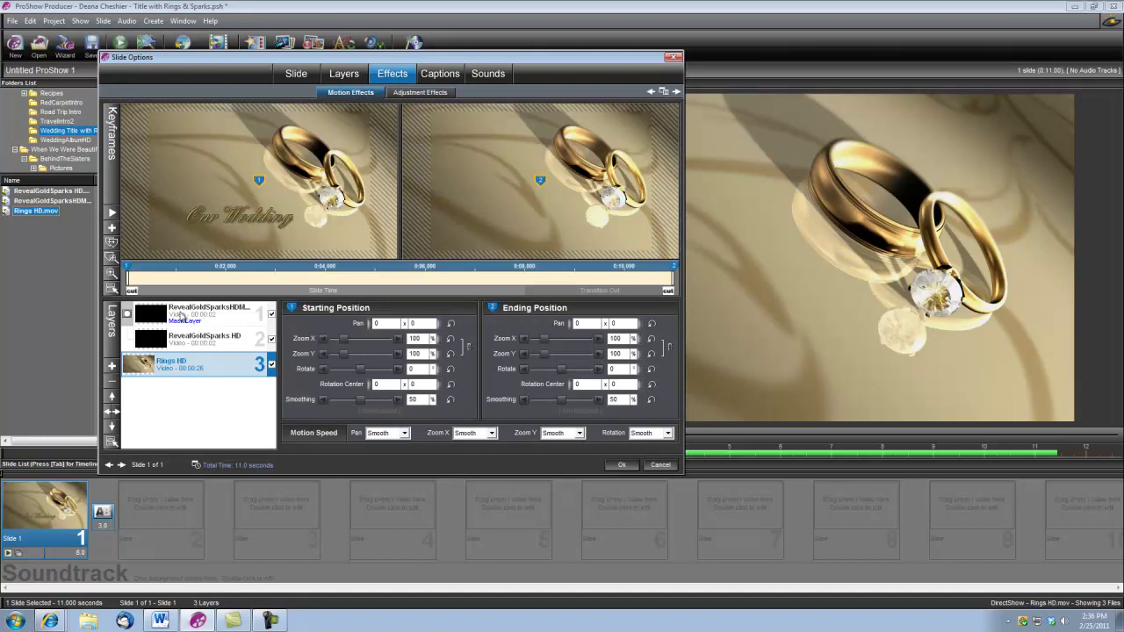
{"action": "left_click", "coordinate": [183, 313]}
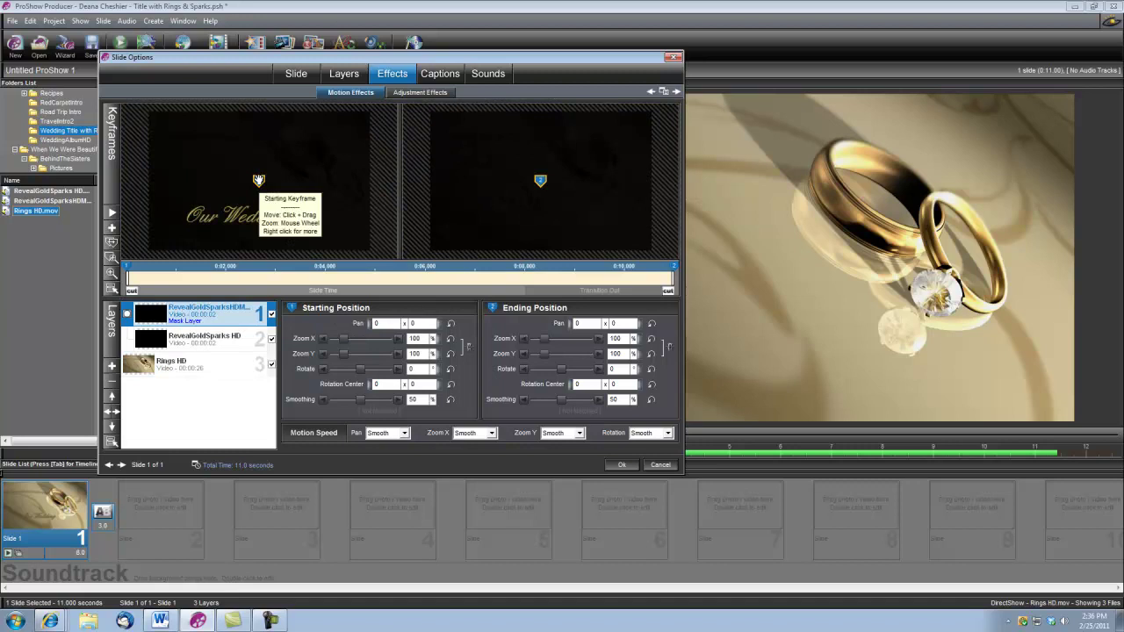
{"action": "left_click_drag", "start_coordinate": [258, 180], "coordinate": [259, 218]}
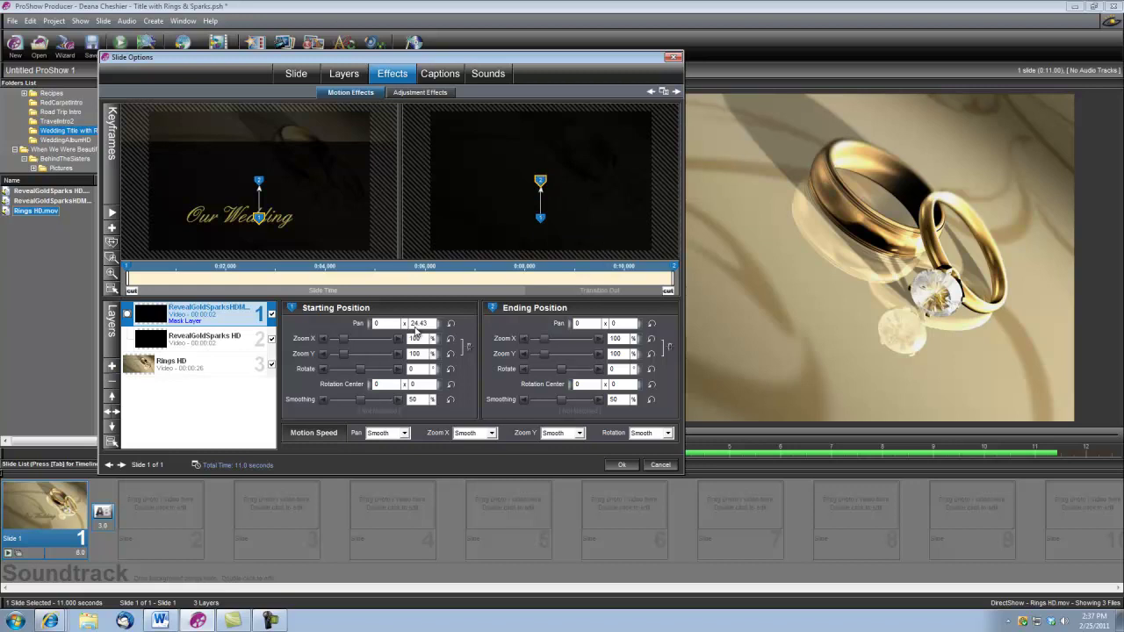
{"action": "left_click", "coordinate": [625, 323]}
{"action": "type", "text": "2"}
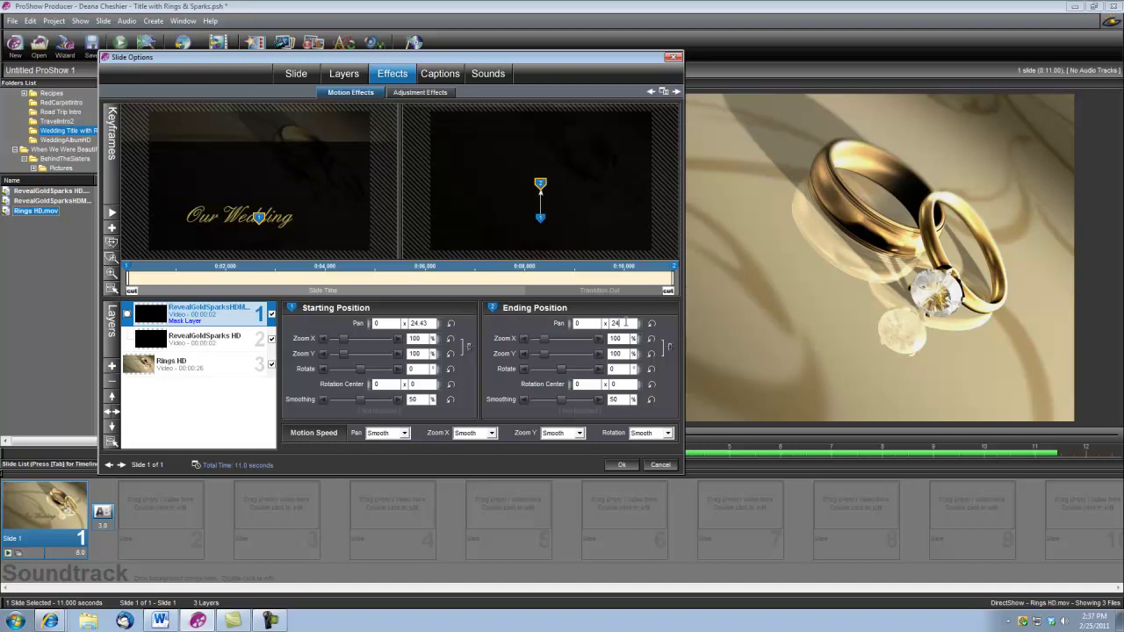
{"action": "type", "text": "43"}
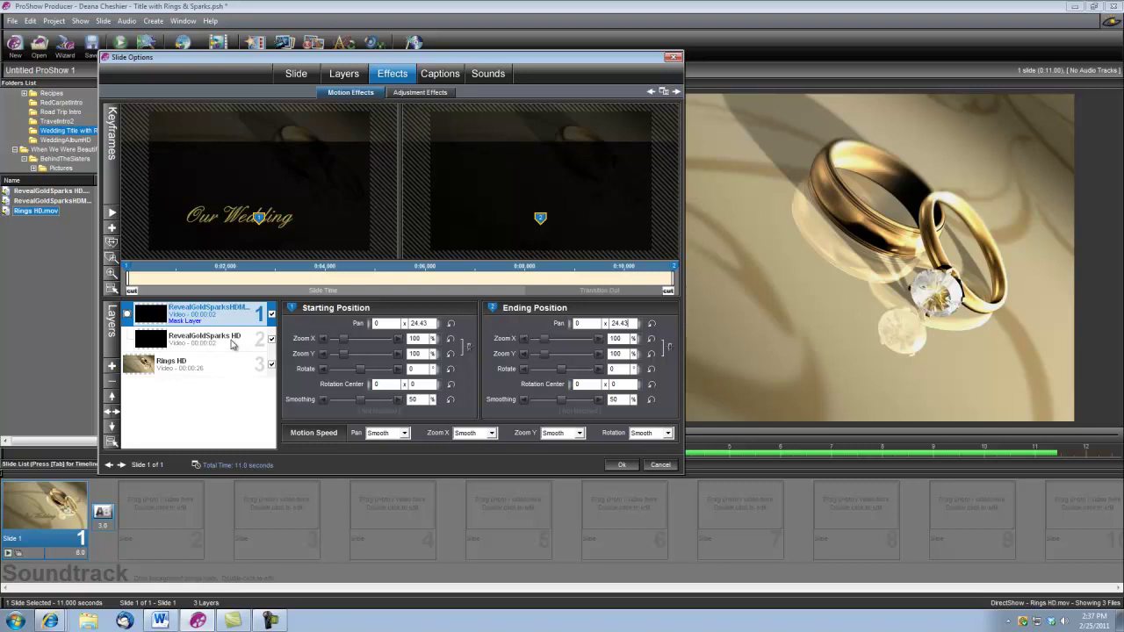
- Set the RevealGoldSparks HD layer's starting and ending Pan Y to 24.43
{"action": "left_click", "coordinate": [220, 343]}
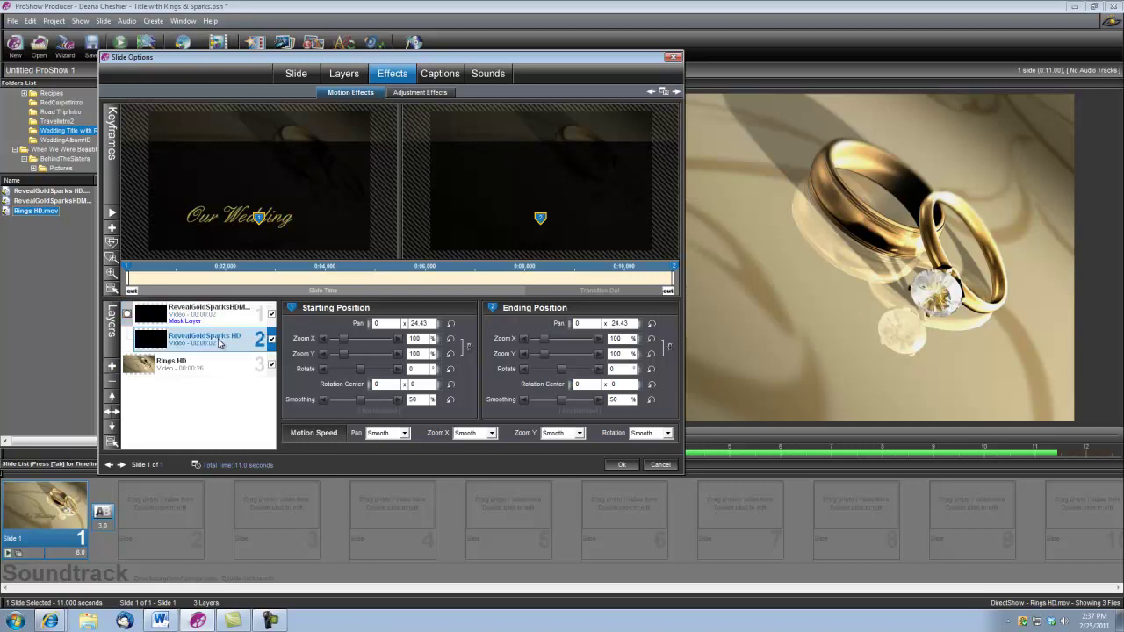
{"action": "left_click", "coordinate": [426, 323]}
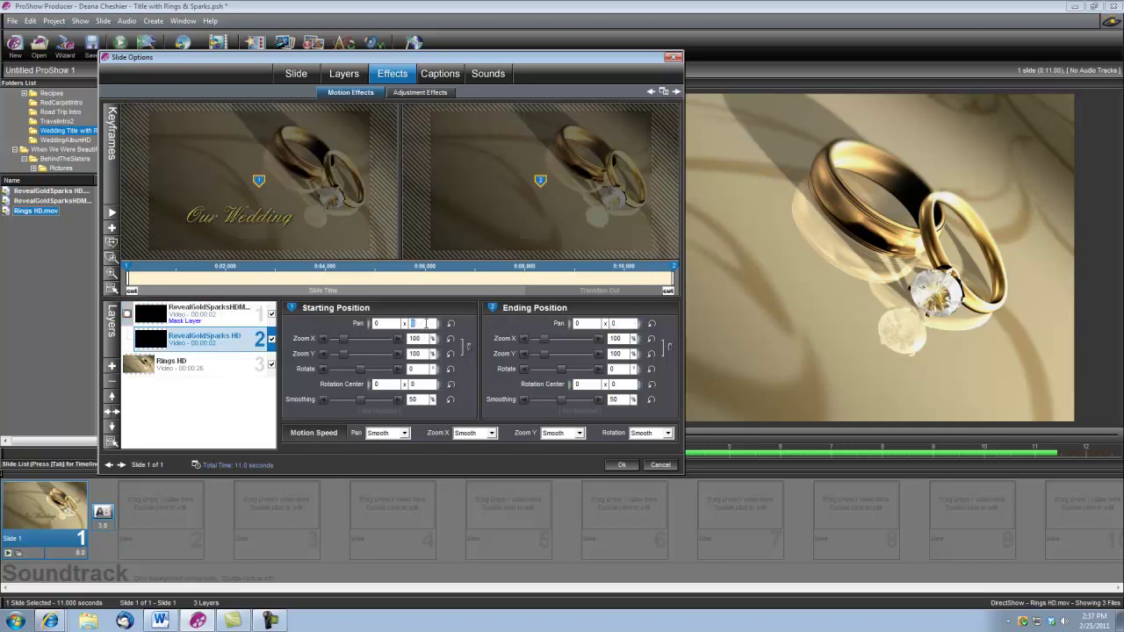
{"action": "type", "text": "24.43"}
{"action": "left_click", "coordinate": [636, 323]}
{"action": "type", "text": "24.43"}
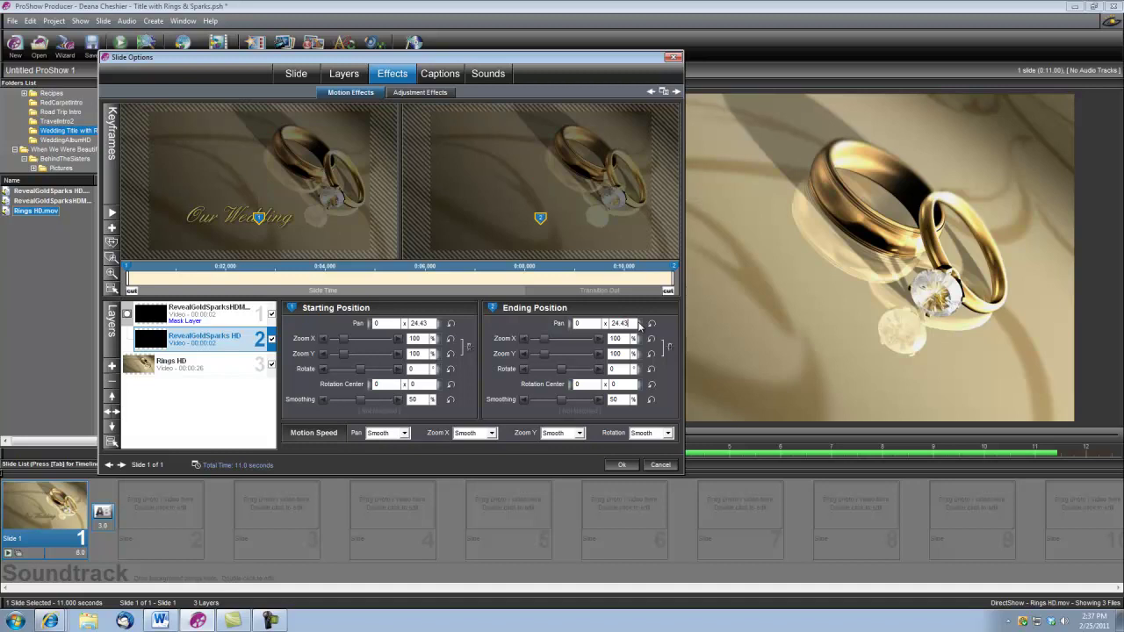
- Move the sparks layer's first keyframe to 1 second
{"action": "right_click", "coordinate": [128, 268]}
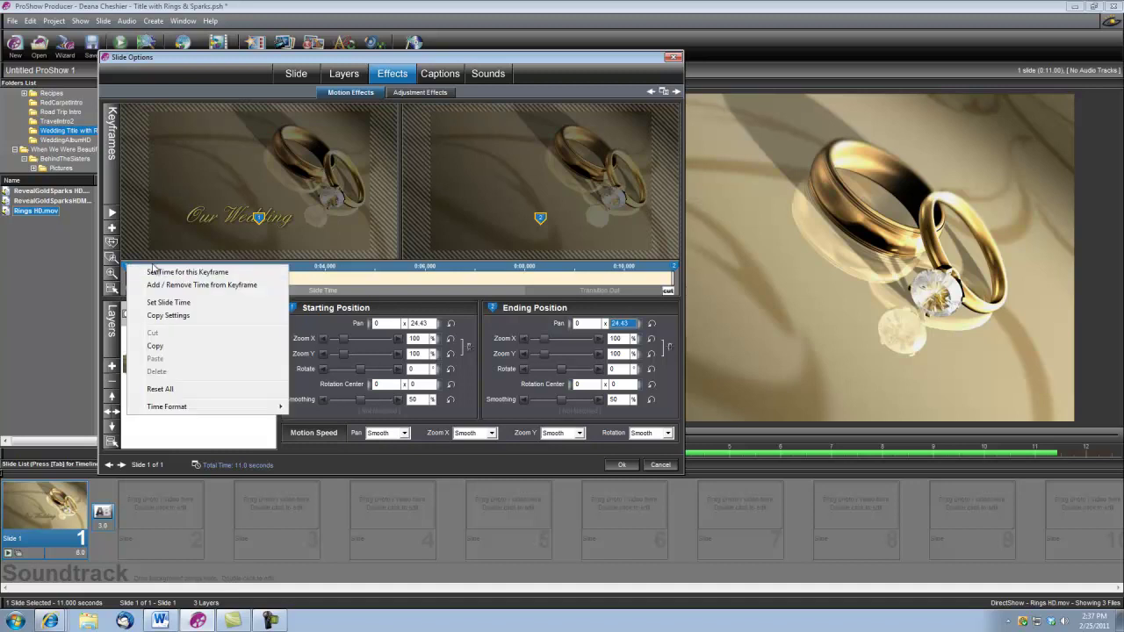
{"action": "left_click", "coordinate": [158, 275]}
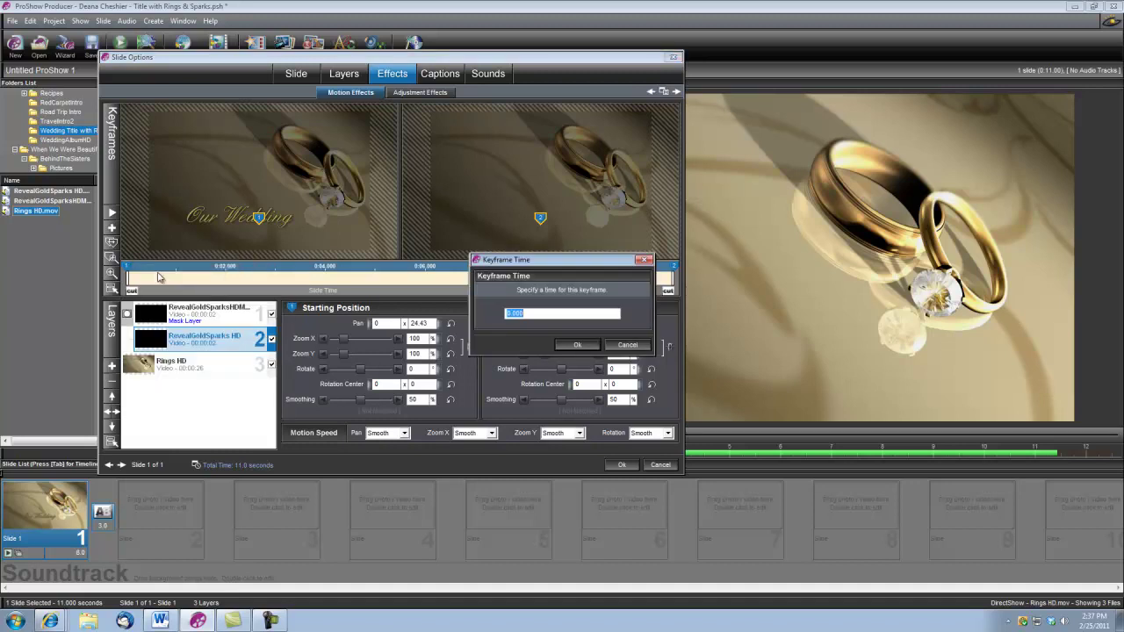
{"action": "key", "text": "Return"}
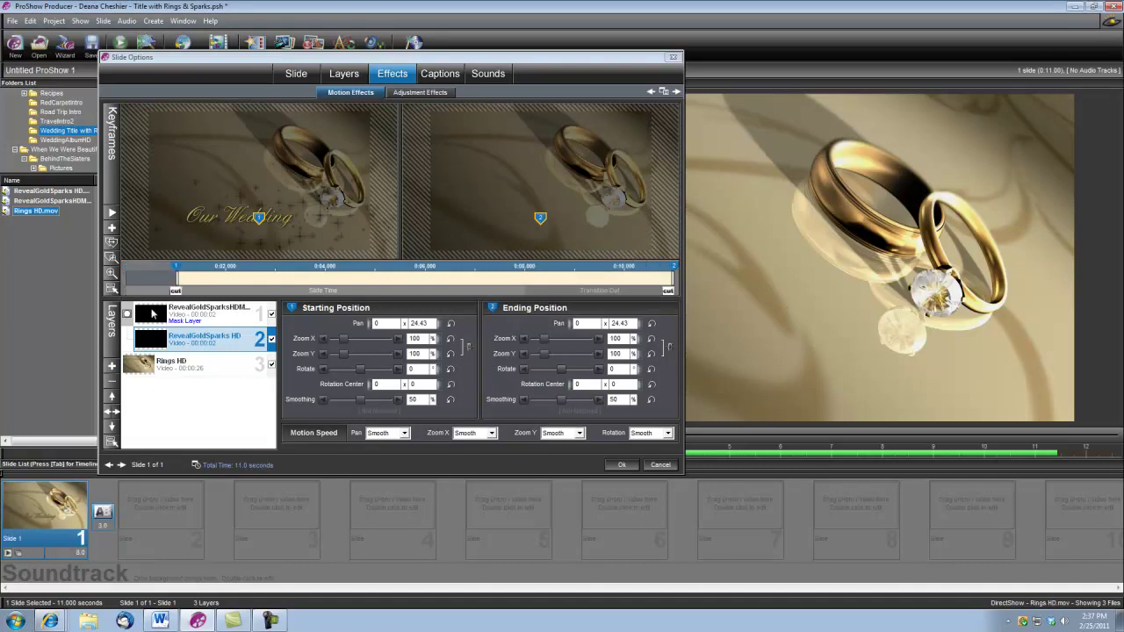
- Move the sparks mask layer's first keyframe to 1 second as well
{"action": "left_click", "coordinate": [156, 314]}
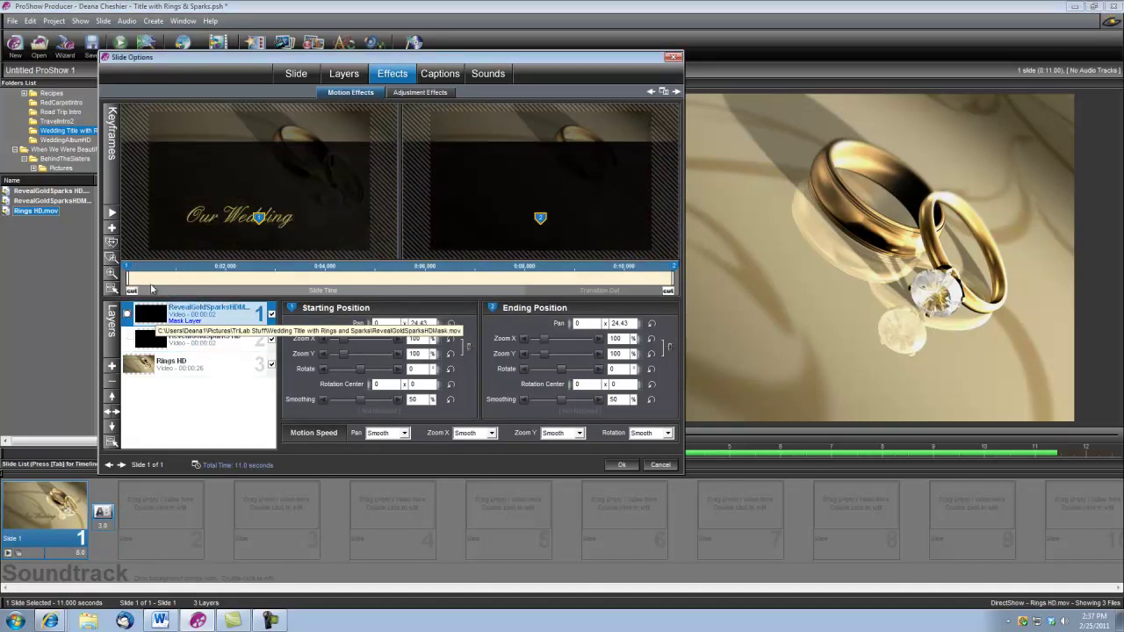
{"action": "right_click", "coordinate": [129, 271]}
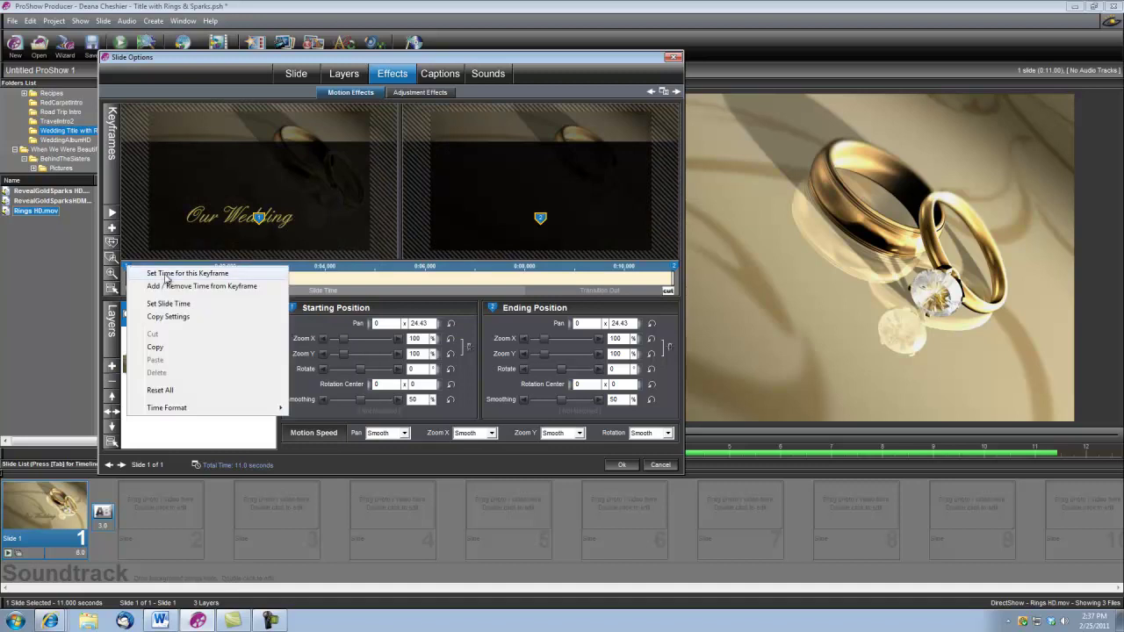
{"action": "left_click", "coordinate": [170, 276]}
{"action": "type", "text": "1"}
{"action": "key", "text": "Return"}
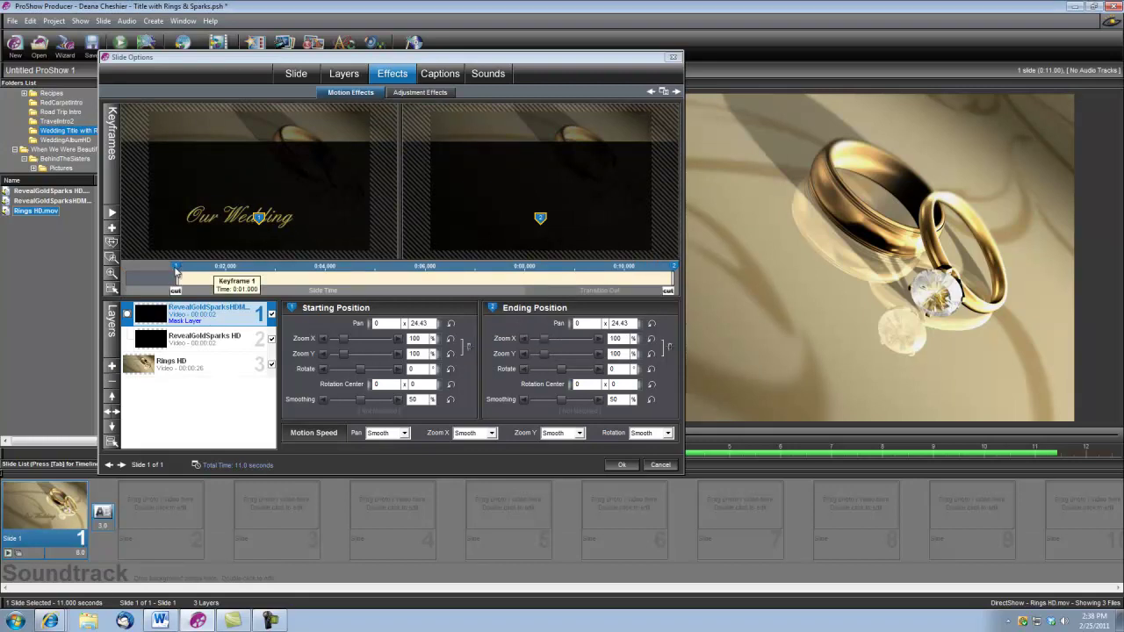
- Delay the Our Wedding caption's first keyframe to 1 second and accept the slide options
{"action": "left_click", "coordinate": [440, 77]}
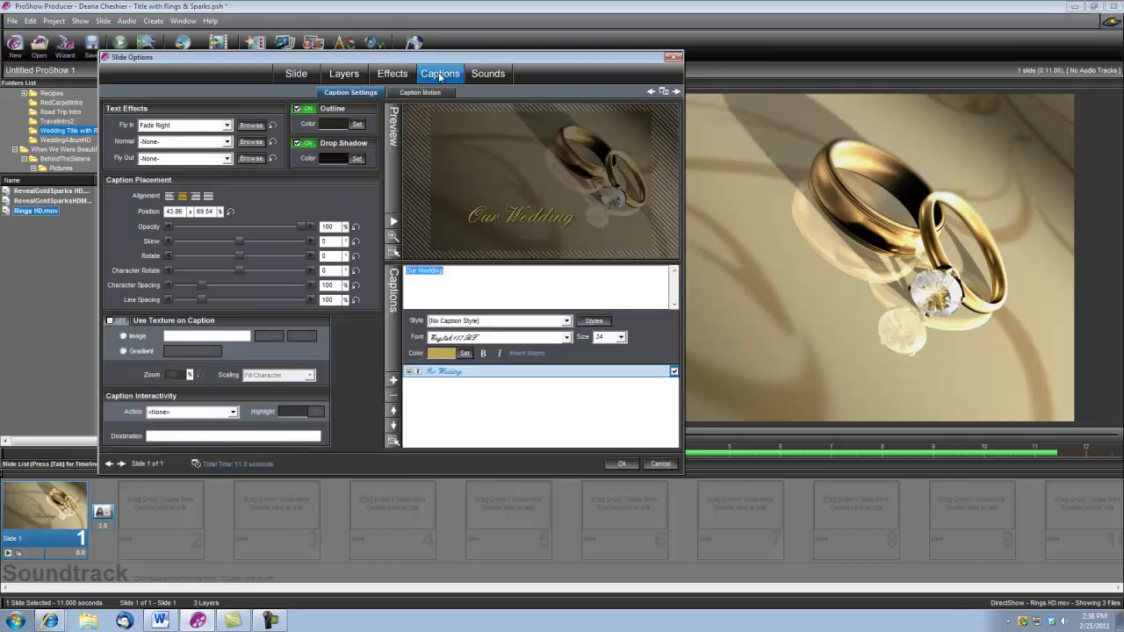
{"action": "left_click", "coordinate": [420, 92]}
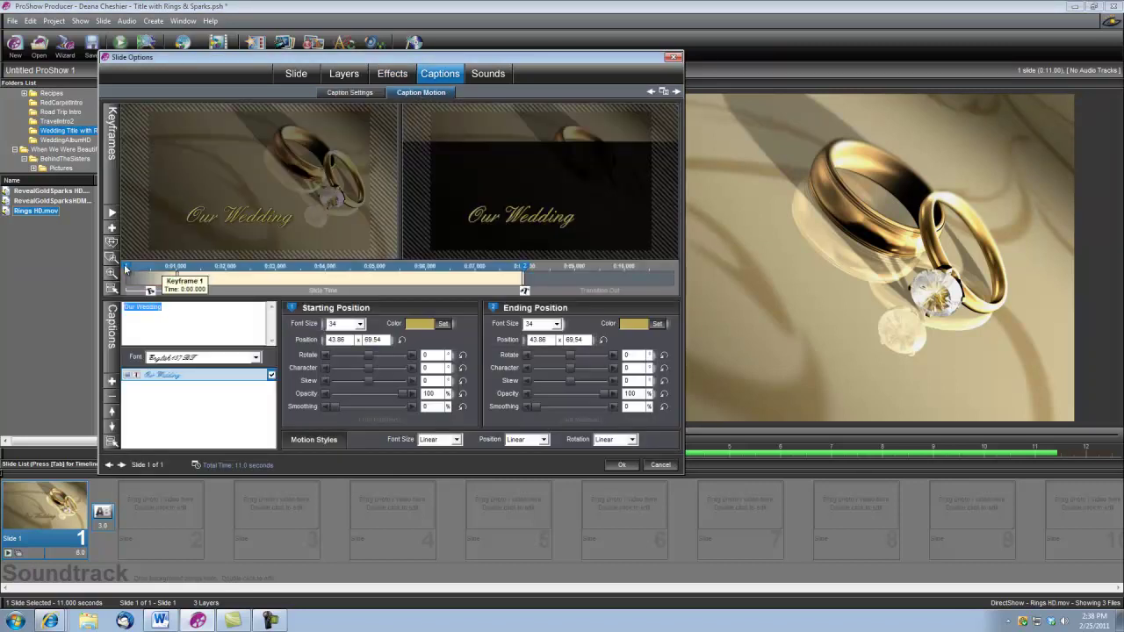
{"action": "right_click", "coordinate": [126, 267]}
{"action": "left_click", "coordinate": [152, 273]}
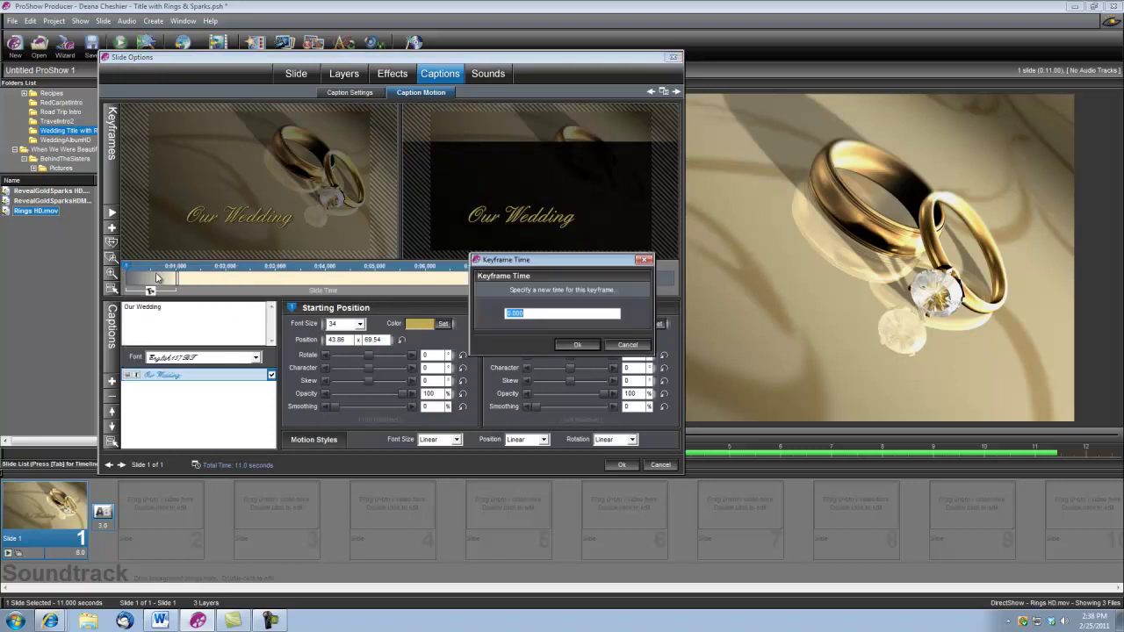
{"action": "type", "text": "1"}
{"action": "left_click", "coordinate": [584, 345]}
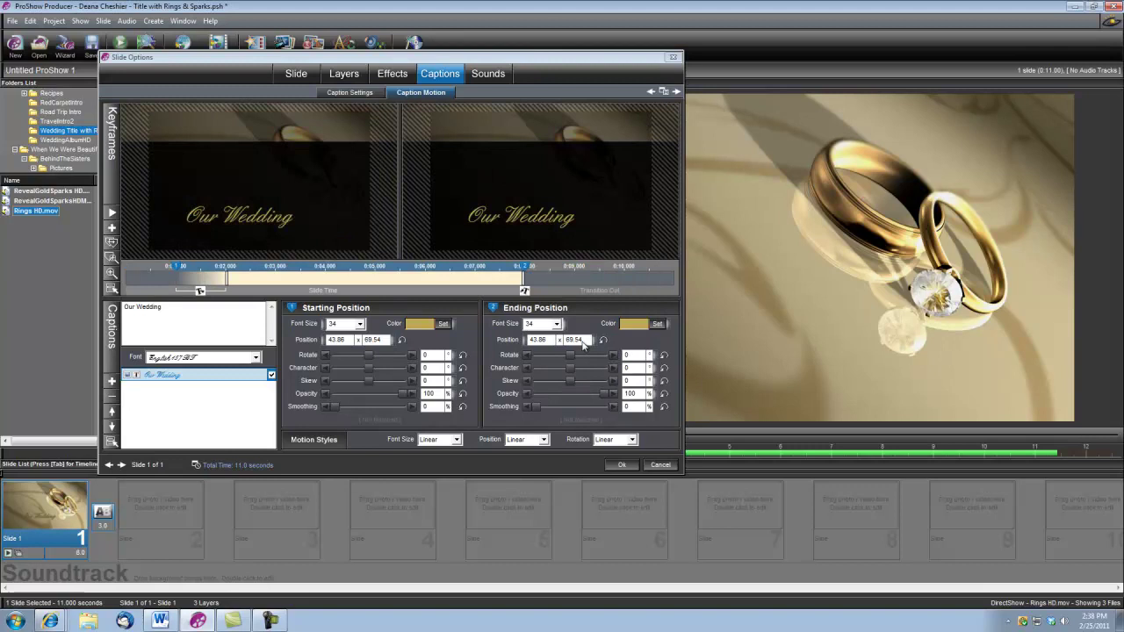
{"action": "left_click", "coordinate": [620, 464]}
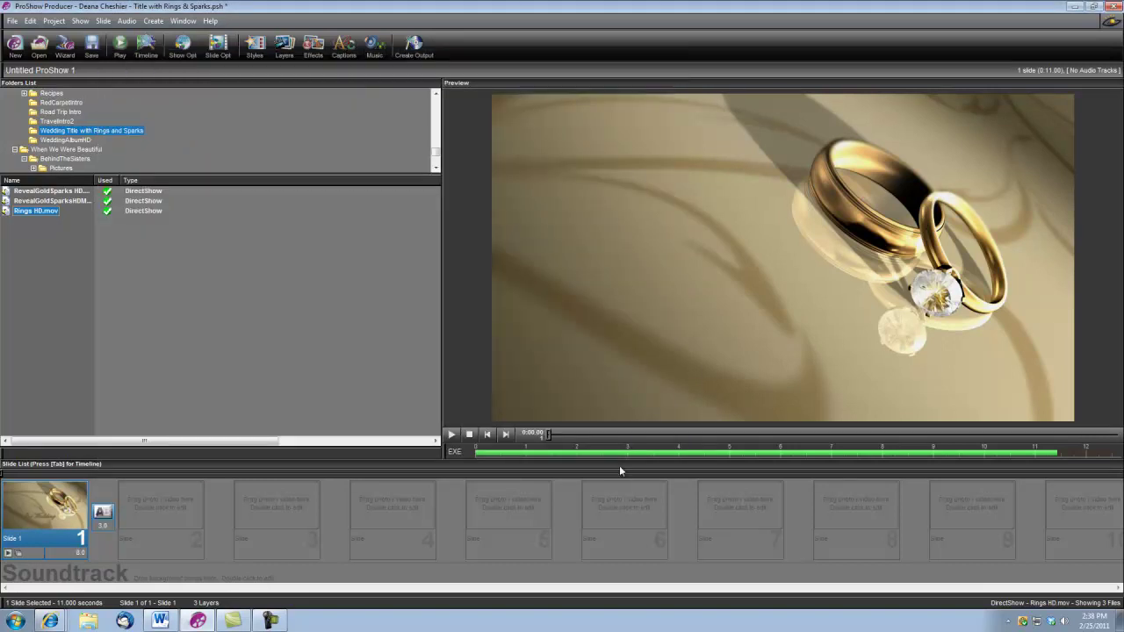
- Play the show from the start to preview the wedding title slide
{"action": "left_click", "coordinate": [451, 434]}
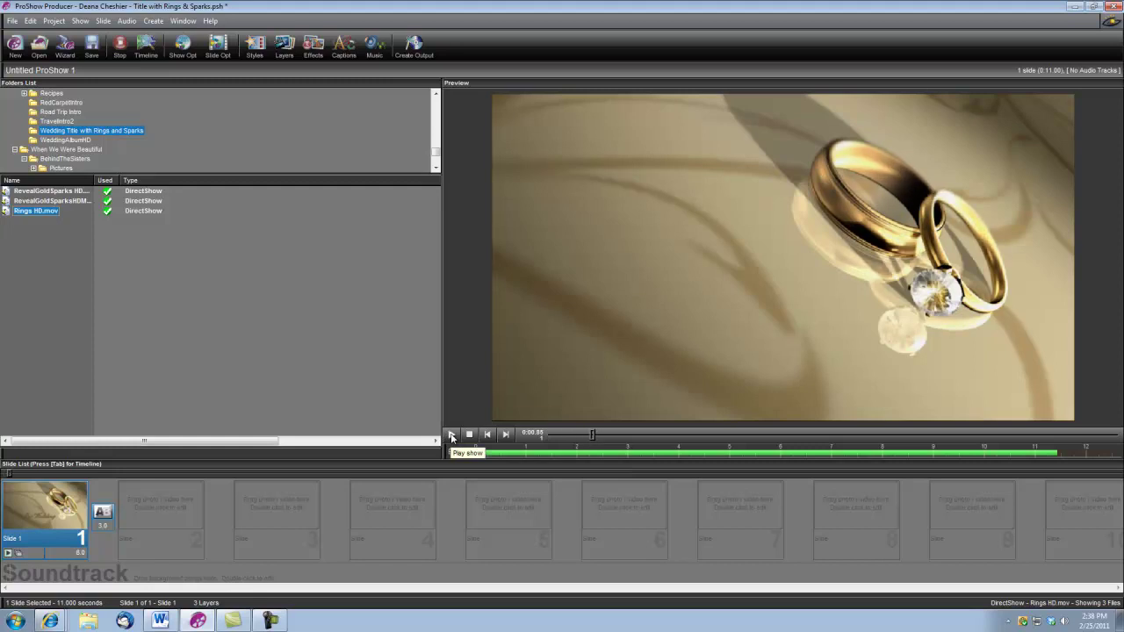